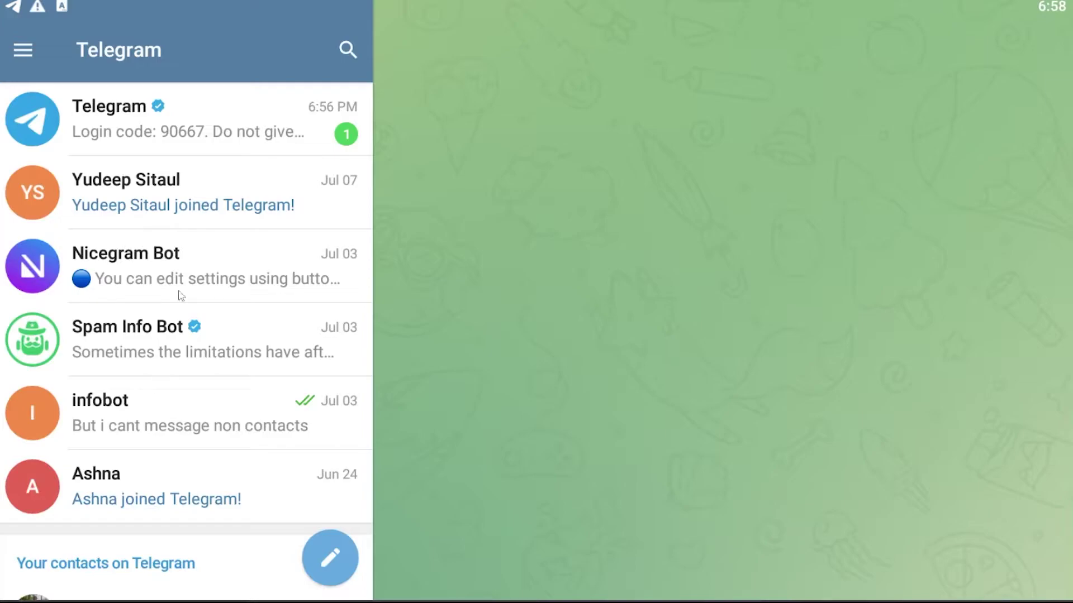
Go to Data and Storage > Storage Usage and return Keep Media to Forever after trying 1 week.
{"action": "left_click", "coordinate": [22, 52]}
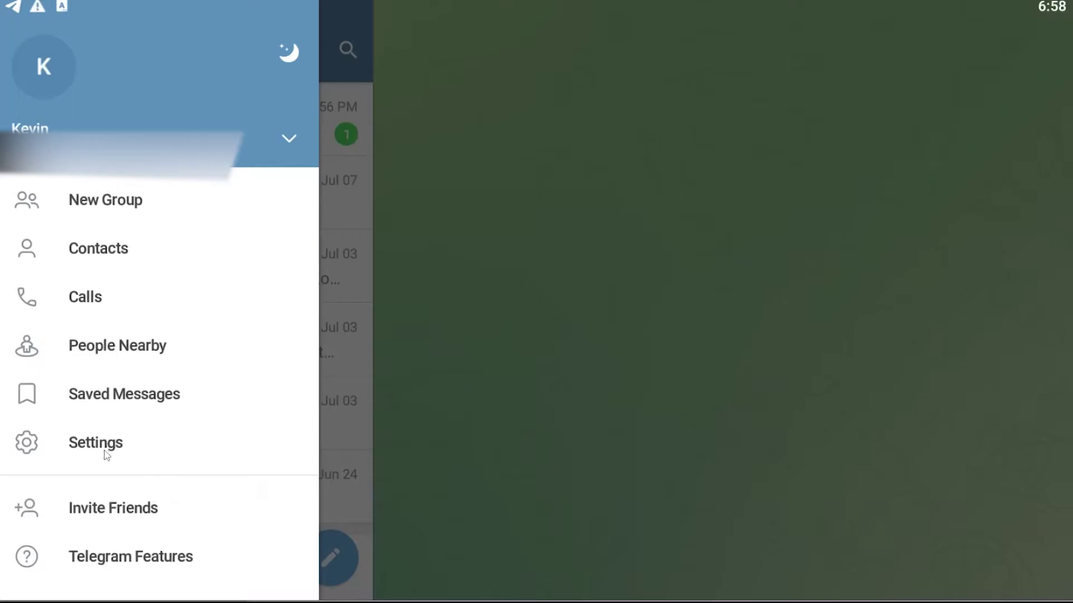
{"action": "left_click", "coordinate": [104, 451]}
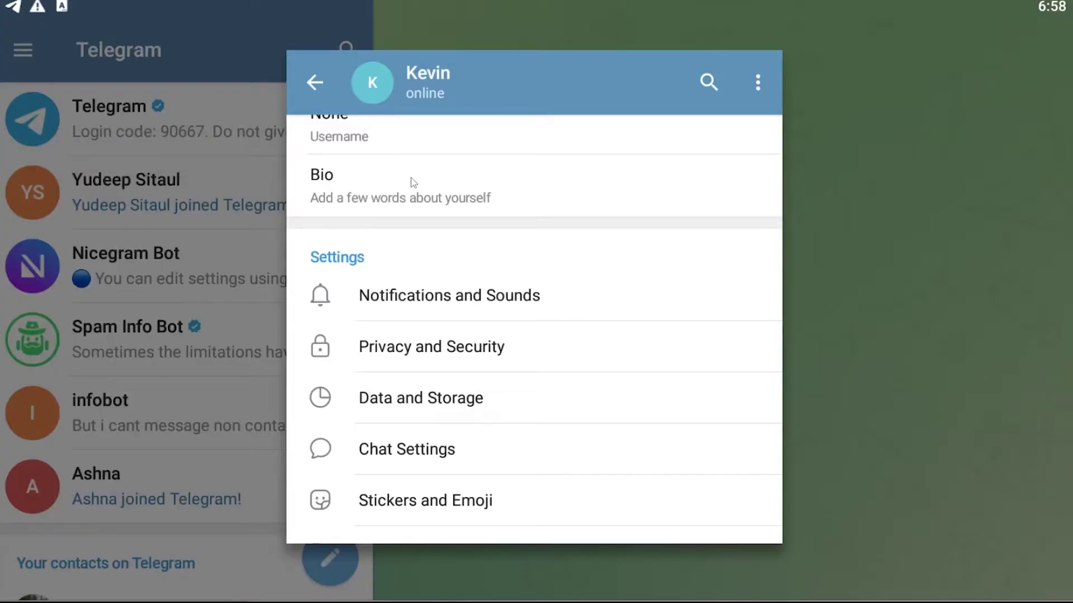
{"action": "left_click", "coordinate": [424, 402]}
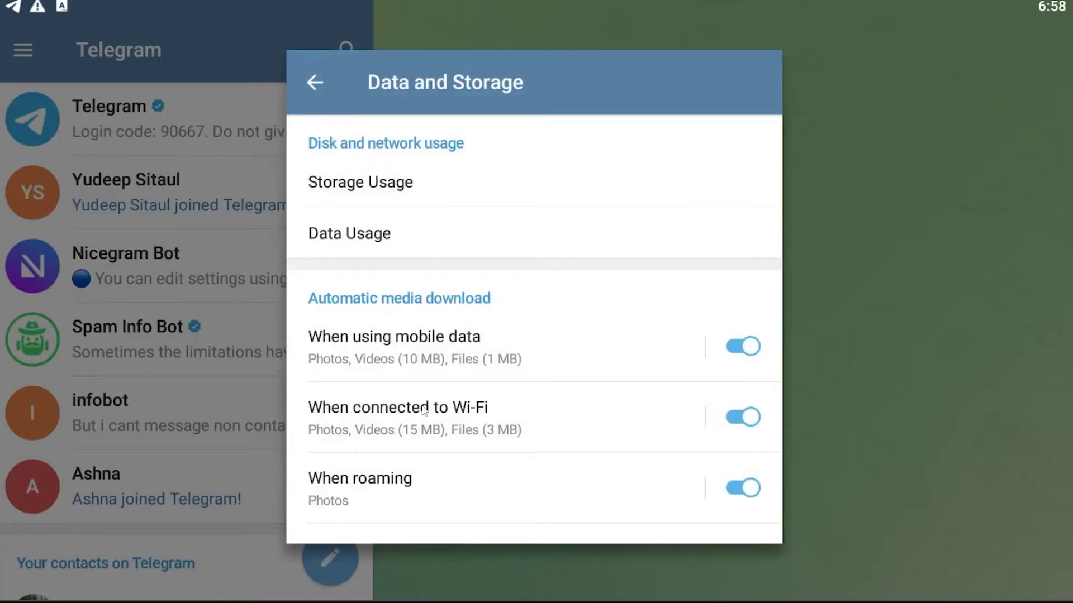
{"action": "left_click", "coordinate": [384, 183]}
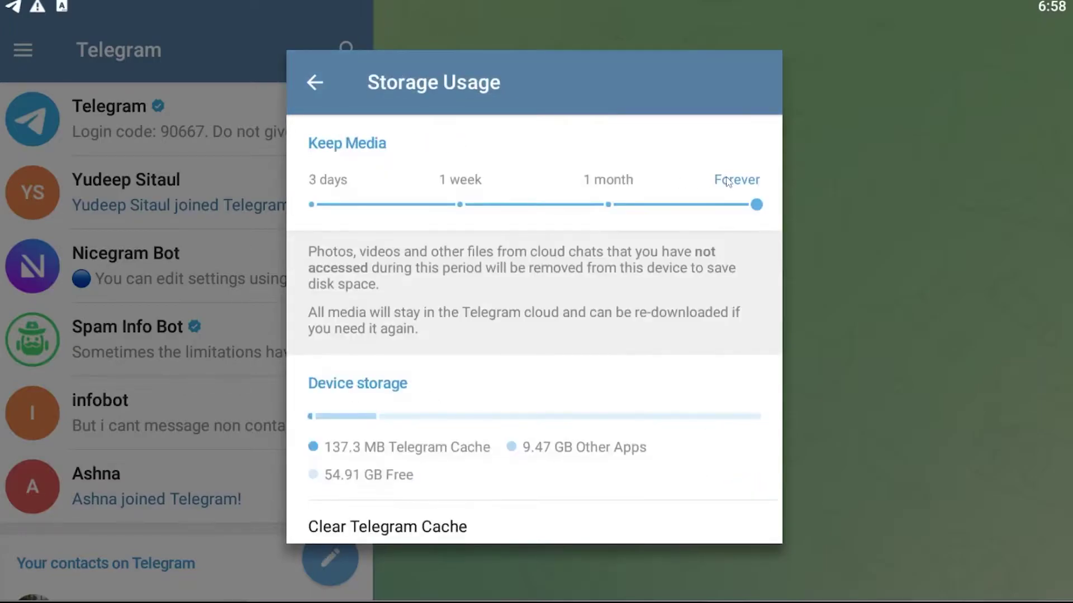
{"action": "left_click_drag", "start_coordinate": [756, 205], "coordinate": [457, 208]}
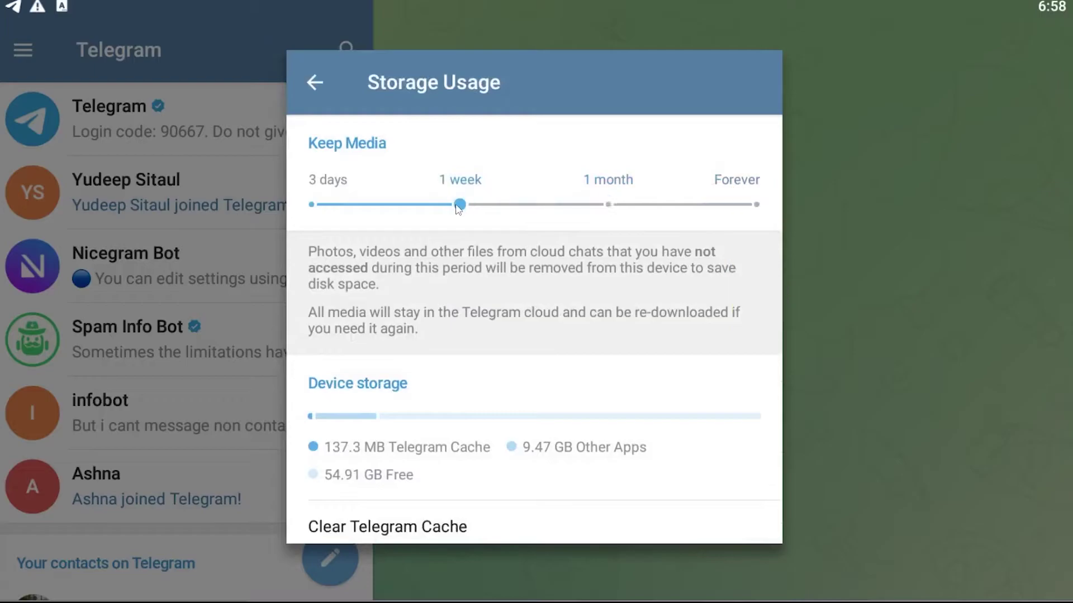
{"action": "left_click", "coordinate": [747, 200]}
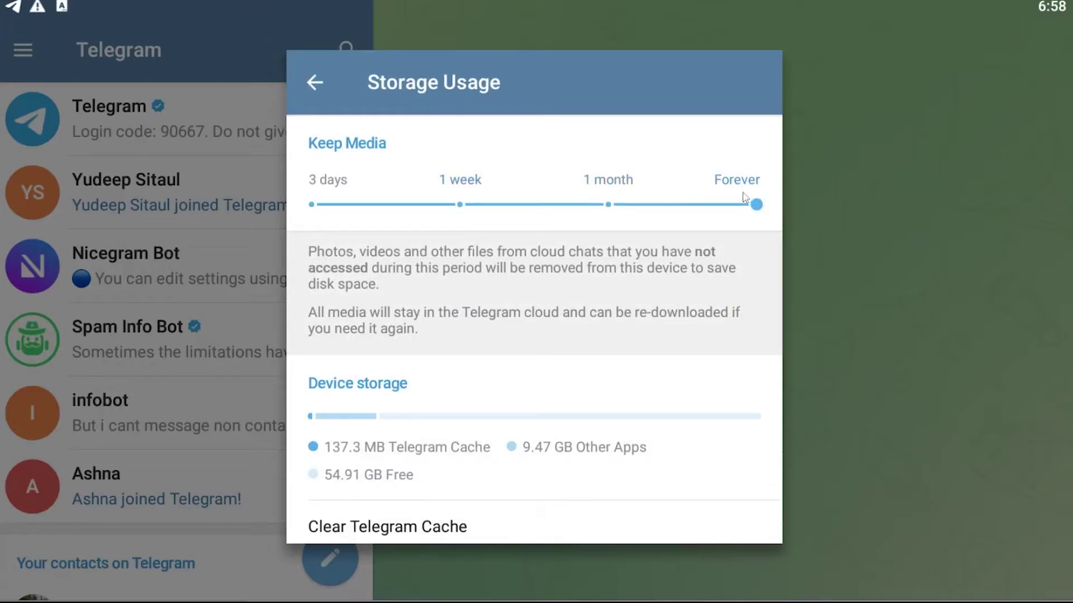
{"action": "left_click_drag", "start_coordinate": [624, 383], "coordinate": [654, 176]}
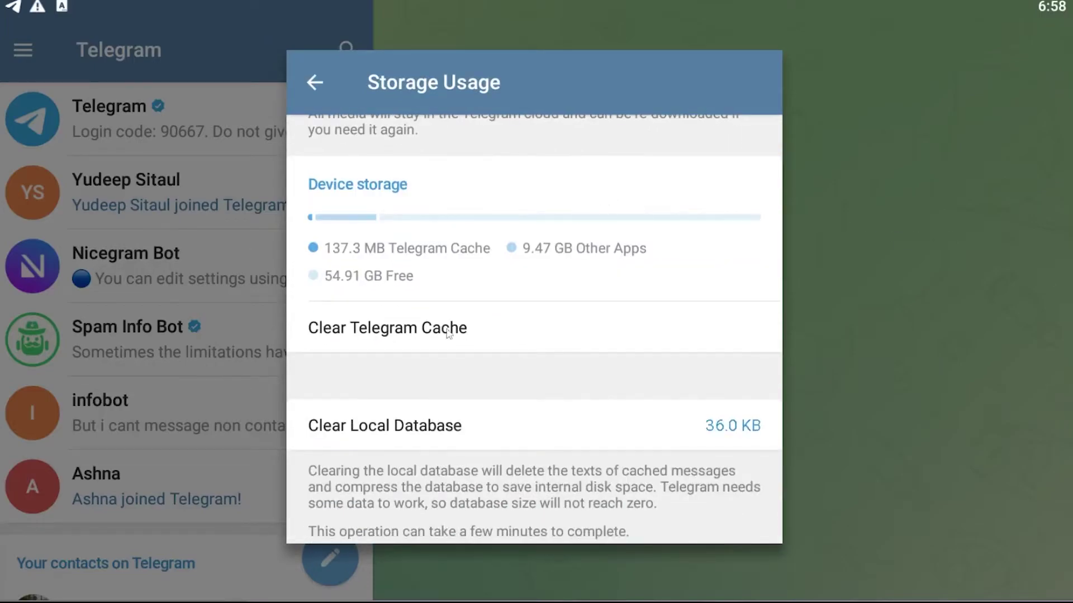
Clear the 137.3 MB Telegram cache, then clear and confirm the local database.
{"action": "left_click", "coordinate": [438, 336]}
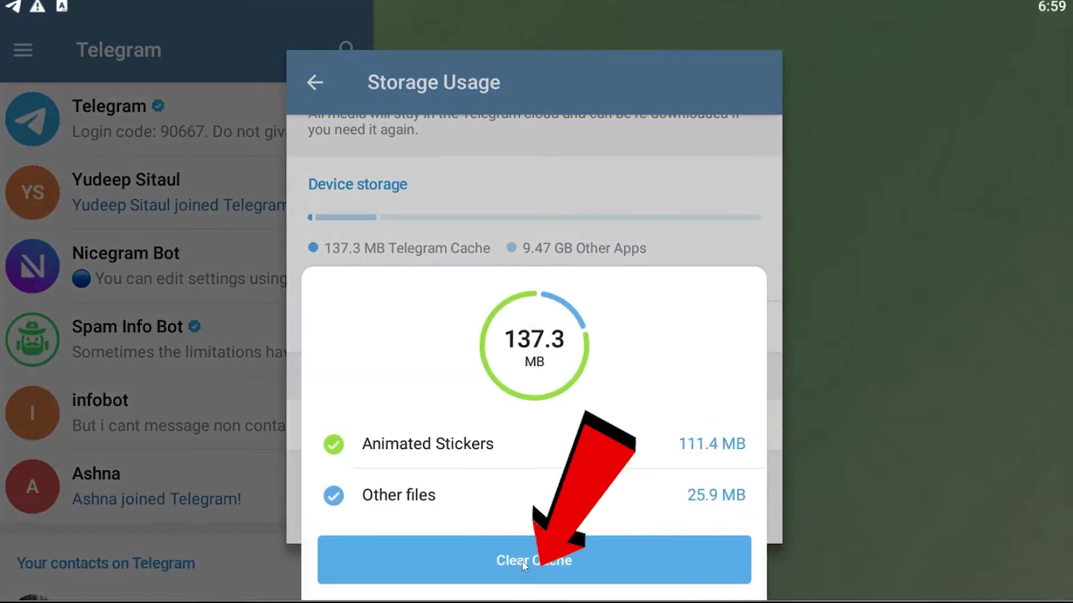
{"action": "left_click", "coordinate": [523, 559]}
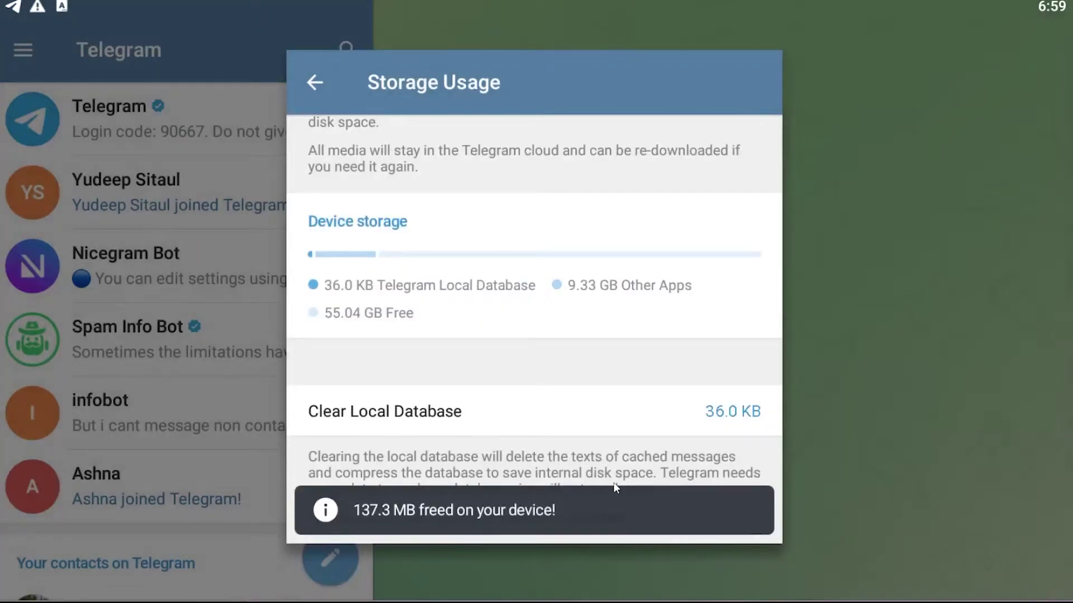
{"action": "left_click", "coordinate": [430, 411]}
{"action": "left_click", "coordinate": [720, 359]}
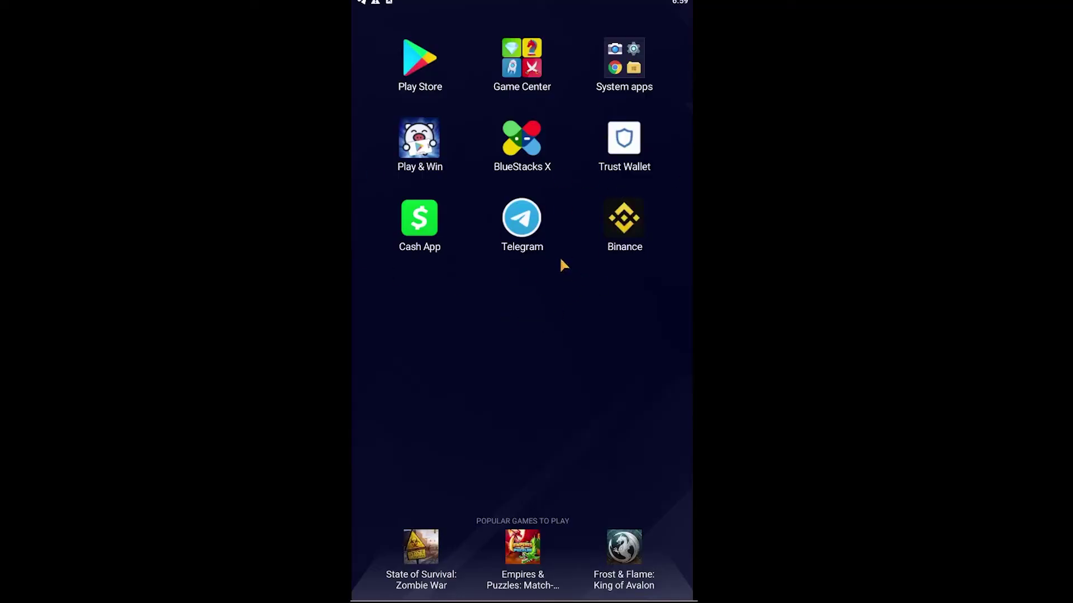
Reach Telegram's storage management from its App info, showing 115.8 MB cache and 36.0 KB database.
{"action": "right_click", "coordinate": [533, 228]}
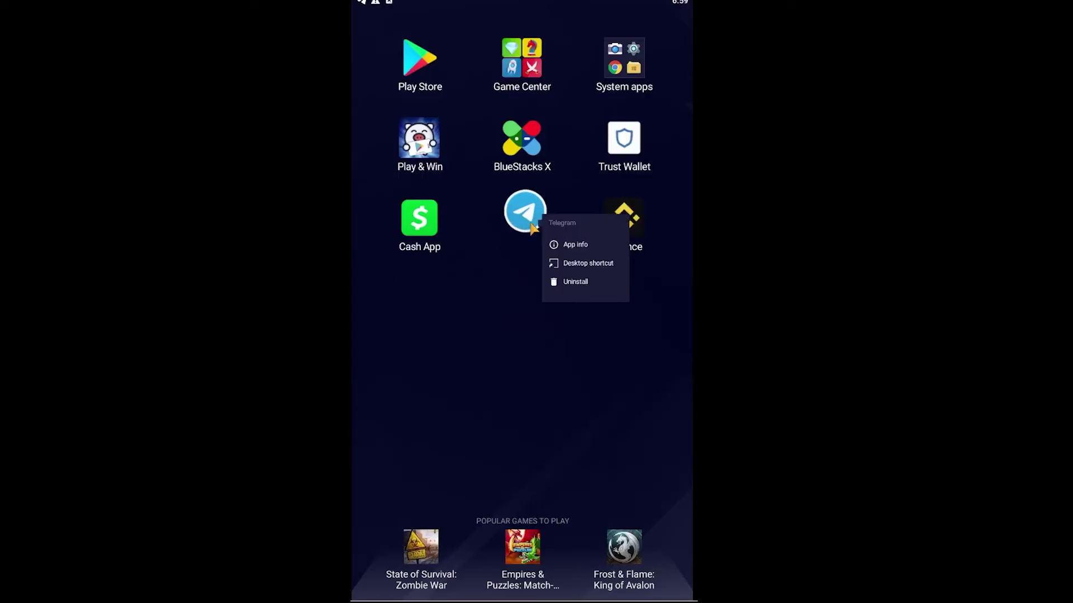
{"action": "left_click", "coordinate": [565, 249]}
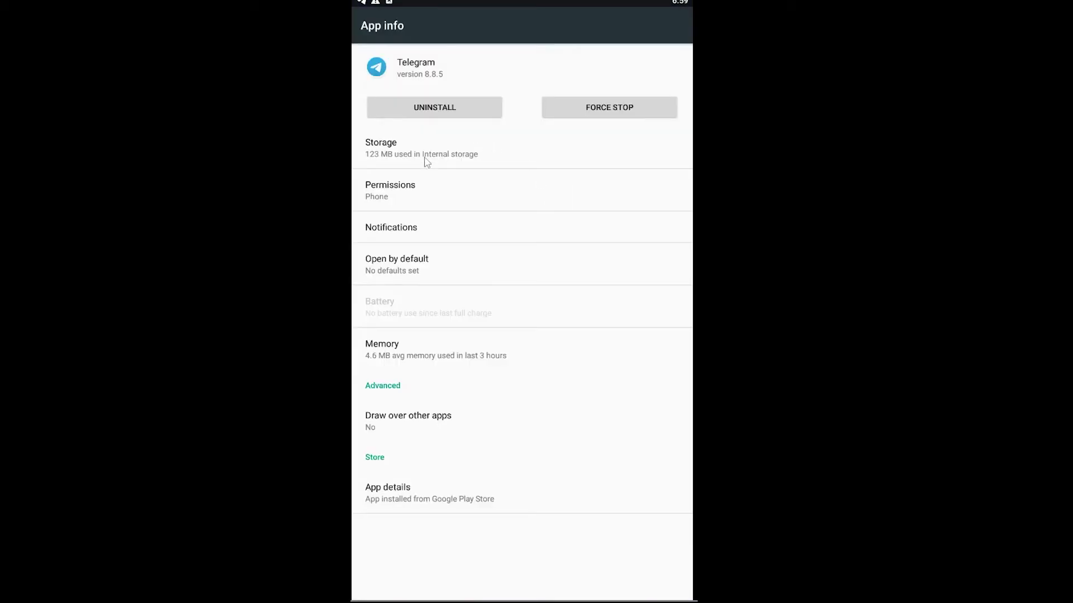
{"action": "left_click", "coordinate": [429, 157]}
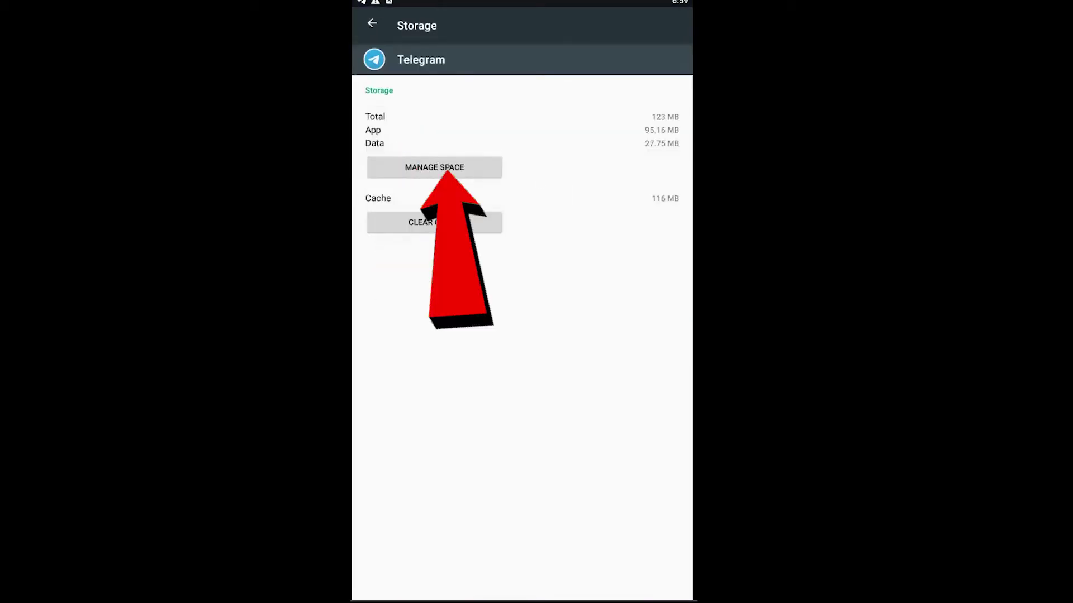
{"action": "left_click", "coordinate": [456, 174]}
{"action": "left_click_drag", "start_coordinate": [469, 510], "coordinate": [546, 211]}
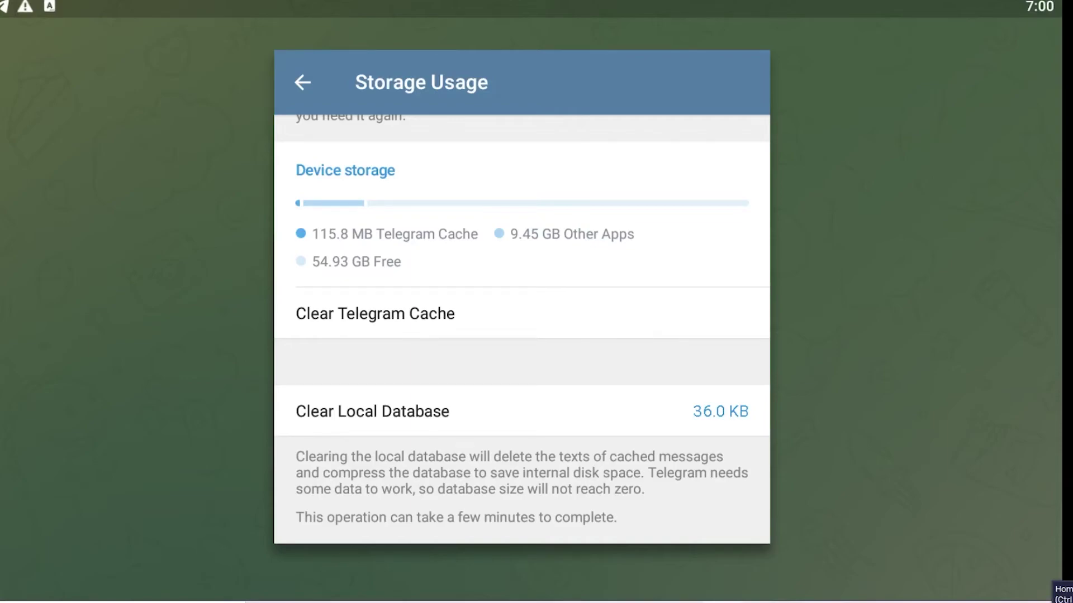
Leave Telegram's Storage Usage page using the BlueStacks Home button.
{"action": "left_click", "coordinate": [1063, 592]}
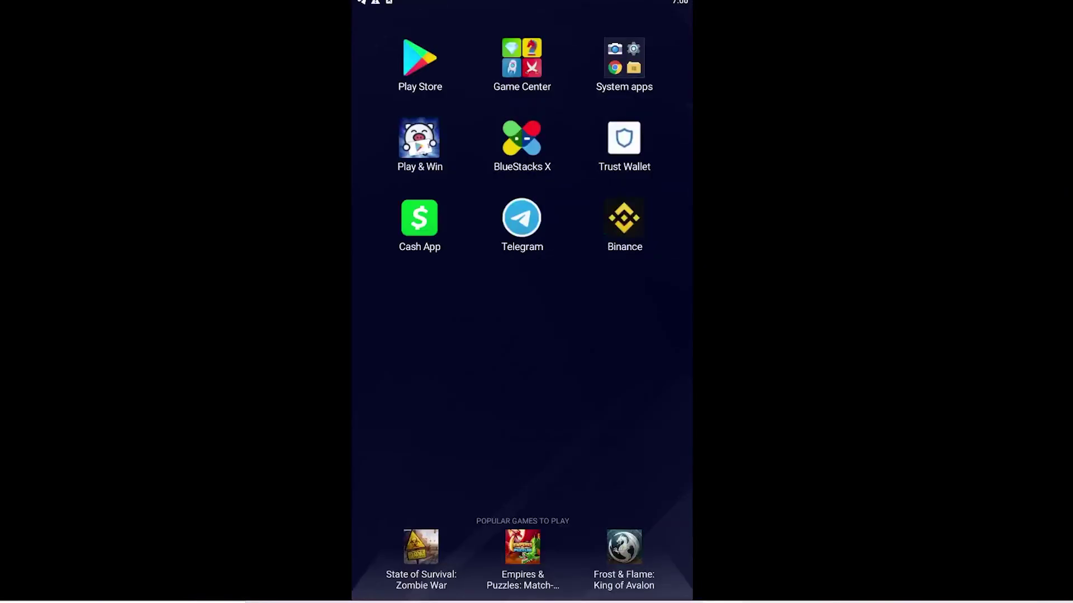